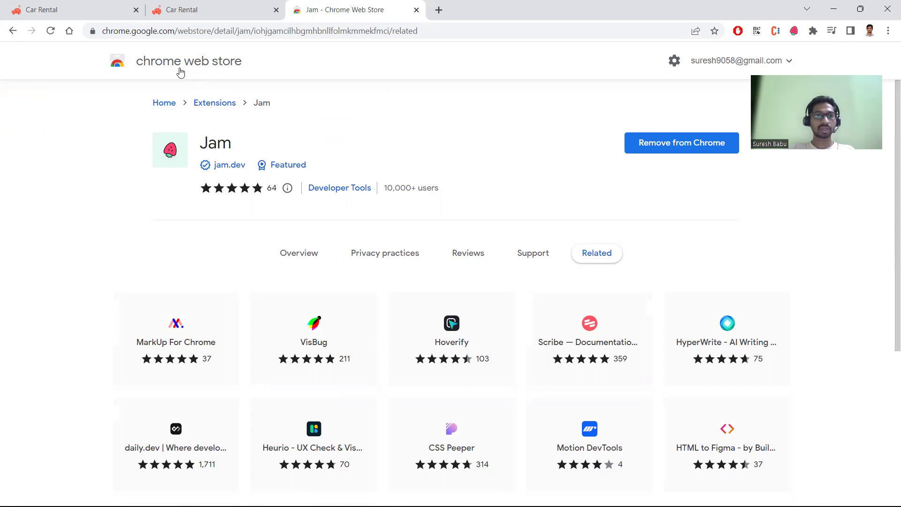
# Select the Jam extension's name on its Chrome Web Store page.
pyautogui.doubleClick(225, 142)
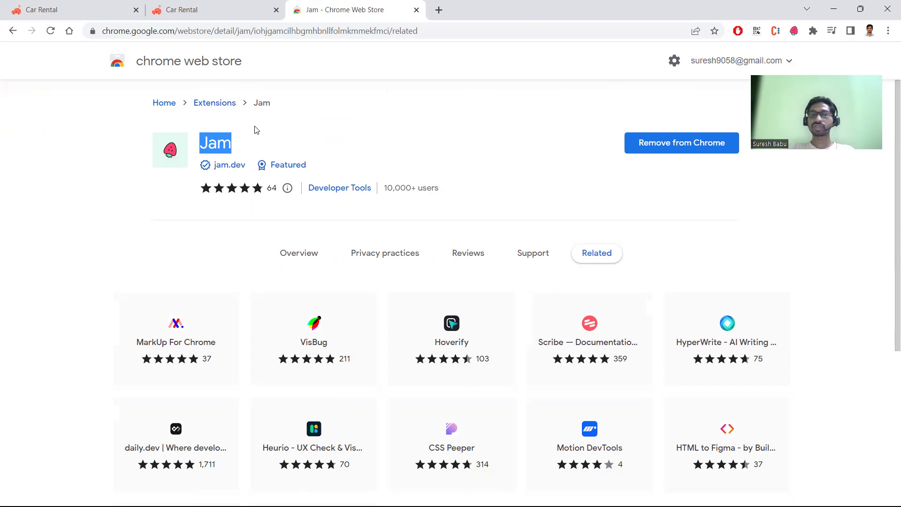
# Go to the Car Rental contact page at localhost:3000/contact and bring up Jam's capture options.
pyautogui.click(163, 6)
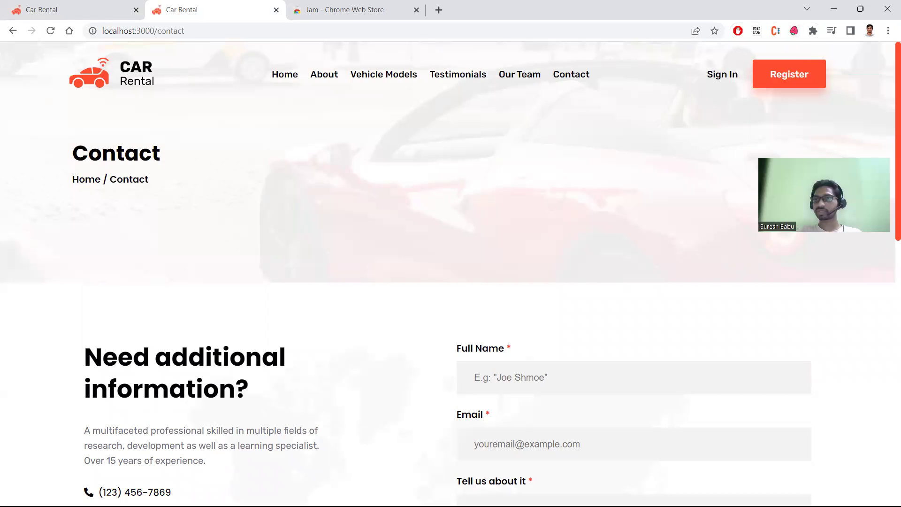
pyautogui.click(793, 35)
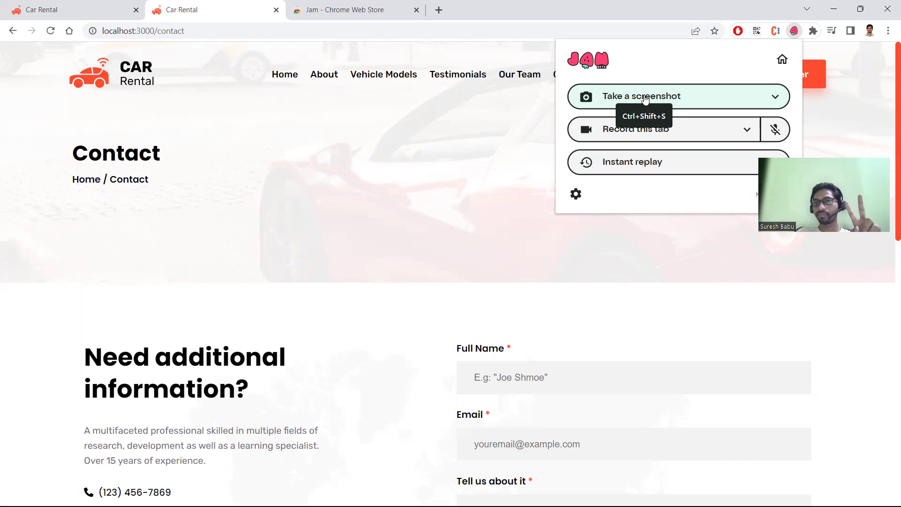
# Screenshot the visible contact page, comment 'to showcase an issue', and draw an arrow across the hero image.
pyautogui.click(646, 99)
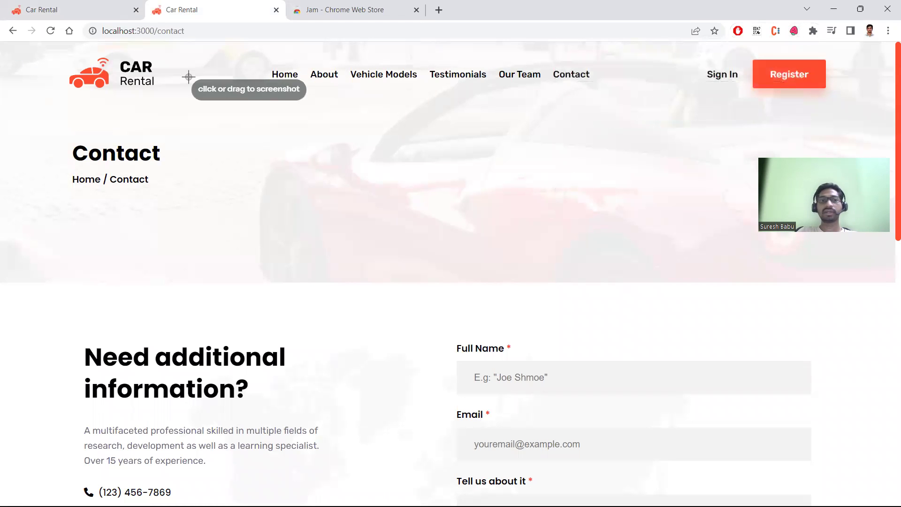
pyautogui.moveTo(12, 48)
pyautogui.mouseDown()
pyautogui.moveTo(537, 187)
pyautogui.moveTo(791, 374)
pyautogui.moveTo(703, 473)
pyautogui.mouseUp()
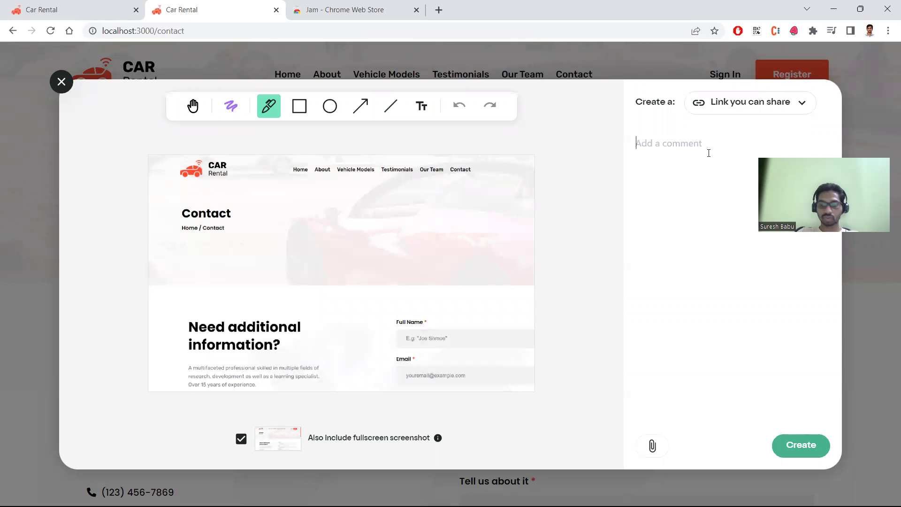
pyautogui.write('to sh')
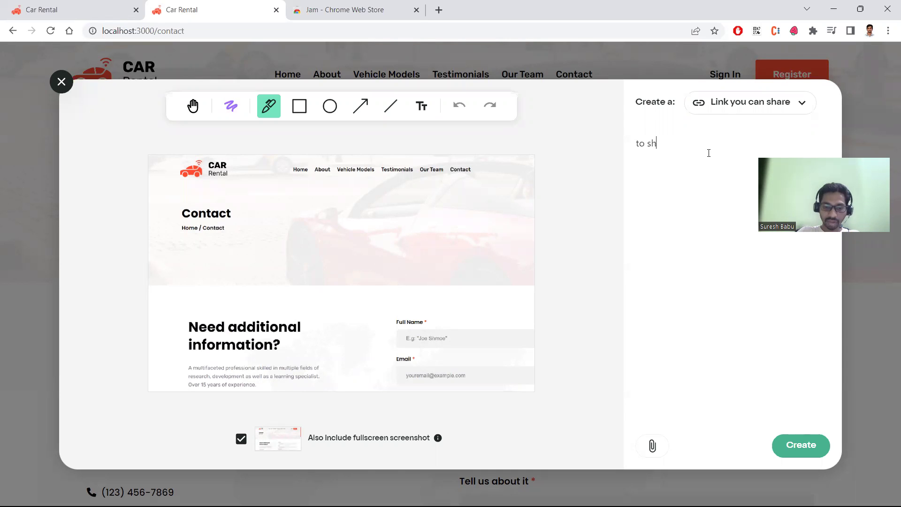
pyautogui.write('owcase an issue.')
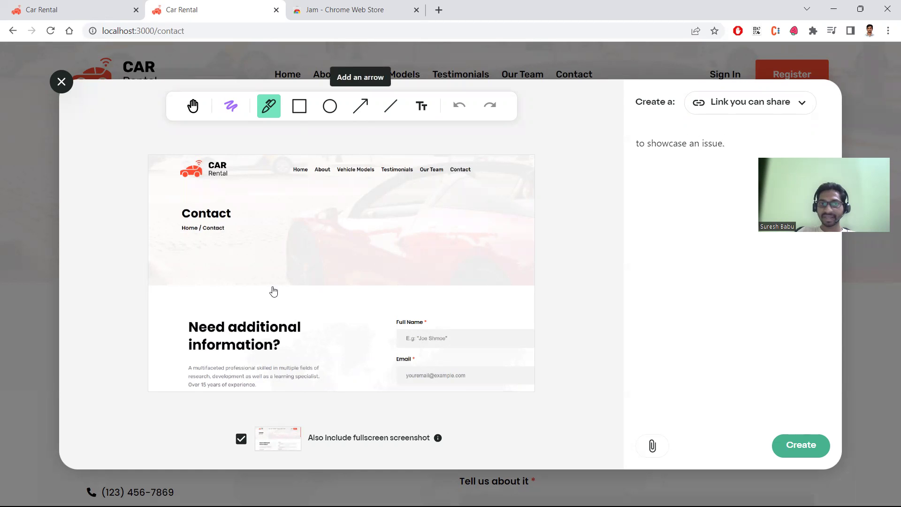
pyautogui.moveTo(246, 256)
pyautogui.mouseDown()
pyautogui.moveTo(328, 172)
pyautogui.moveTo(339, 174)
pyautogui.moveTo(356, 218)
pyautogui.mouseUp()
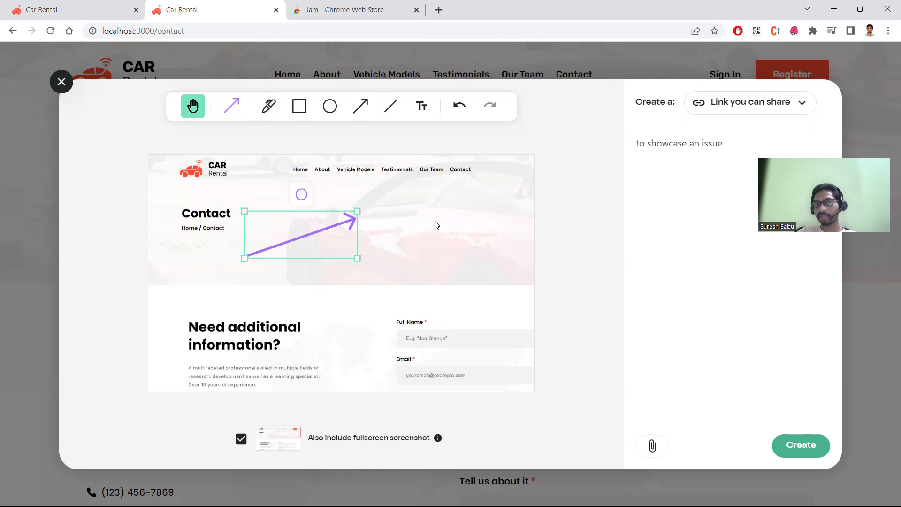
pyautogui.click(436, 224)
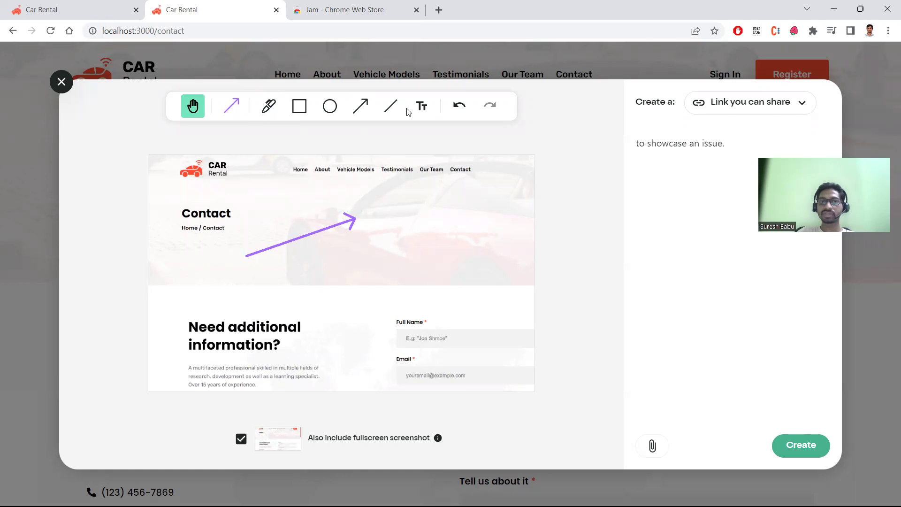
# Create the report from the annotated screenshot, open it on jam.dev, and copy its shareable link.
pyautogui.click(800, 448)
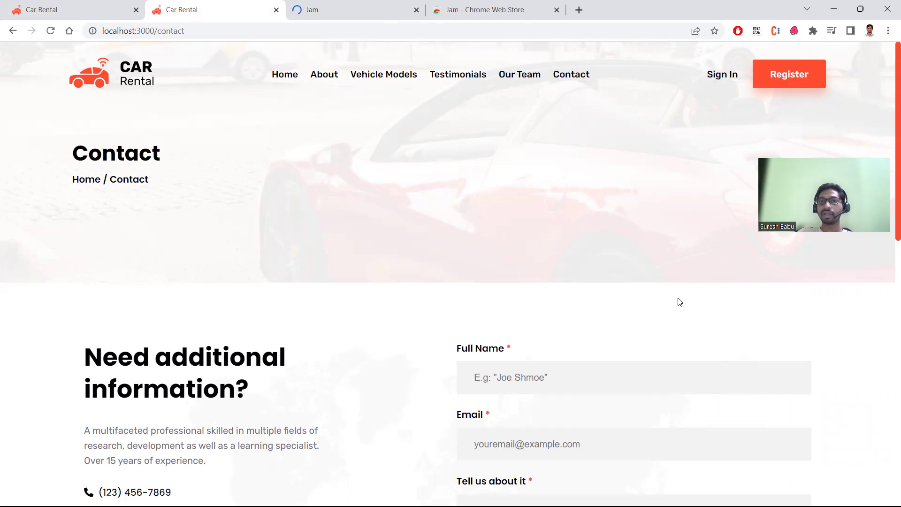
pyautogui.click(345, 4)
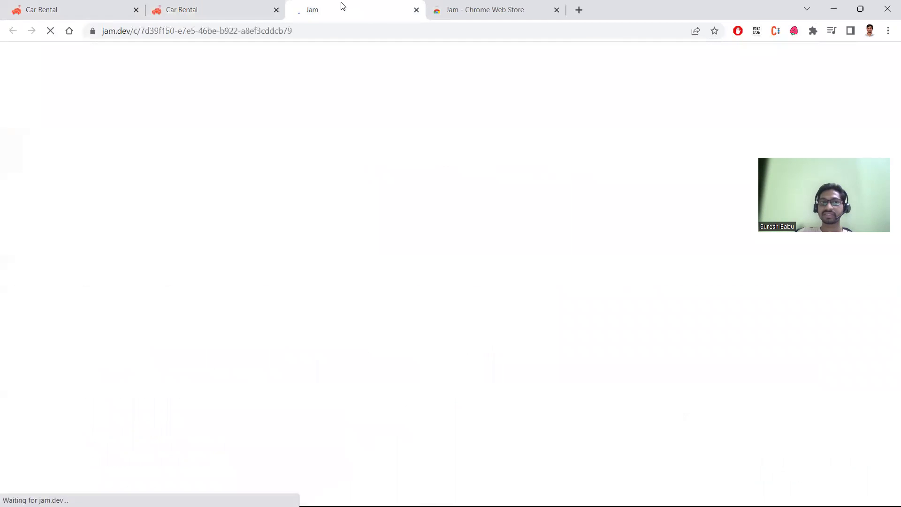
pyautogui.click(310, 31)
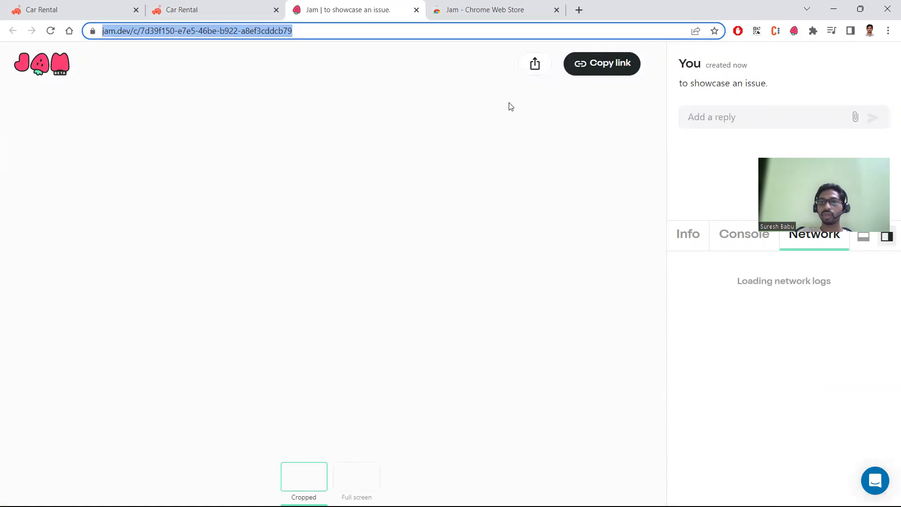
pyautogui.click(586, 68)
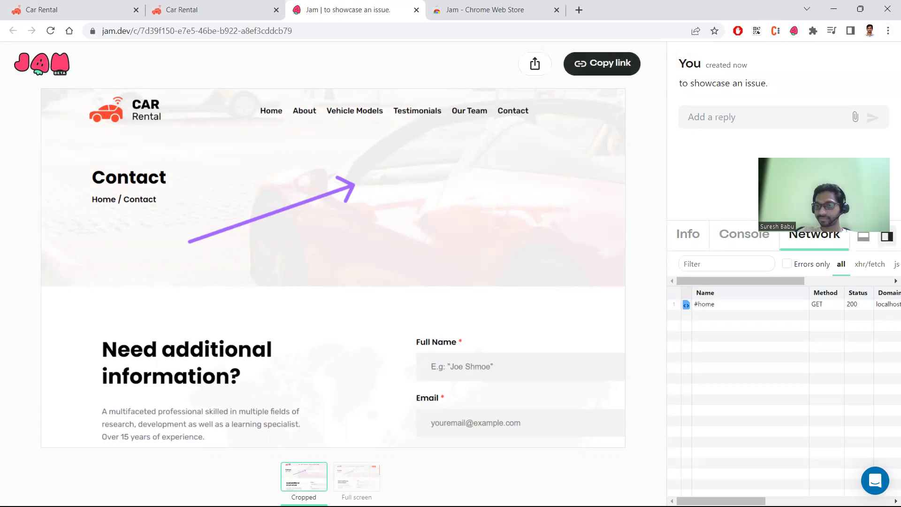
pyautogui.click(682, 234)
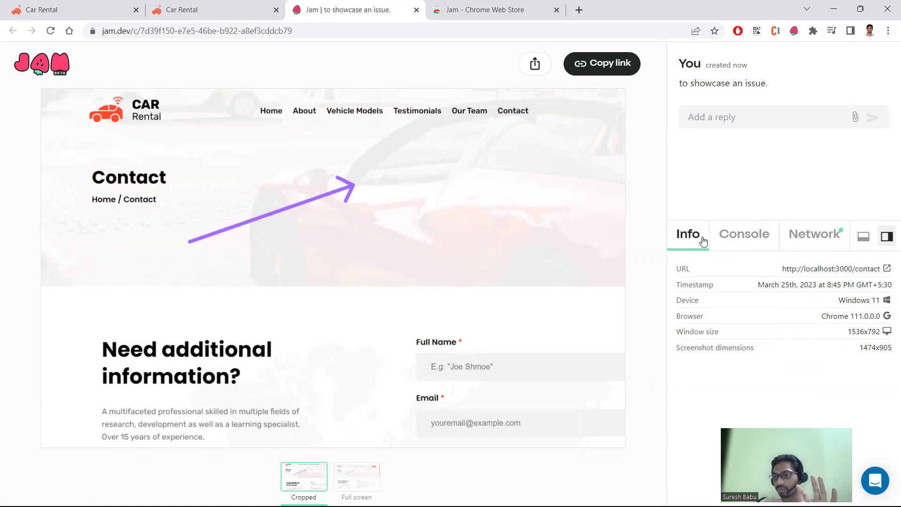
pyautogui.click(735, 243)
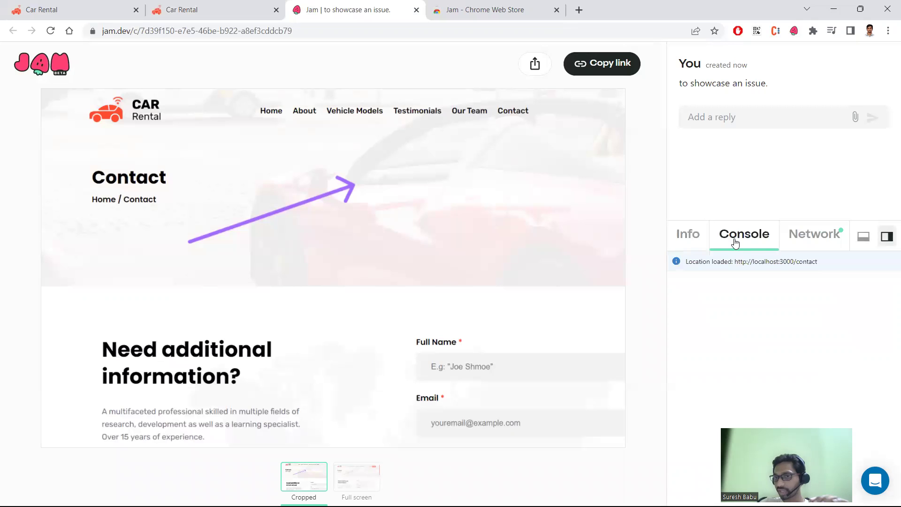
pyautogui.moveTo(545, 187)
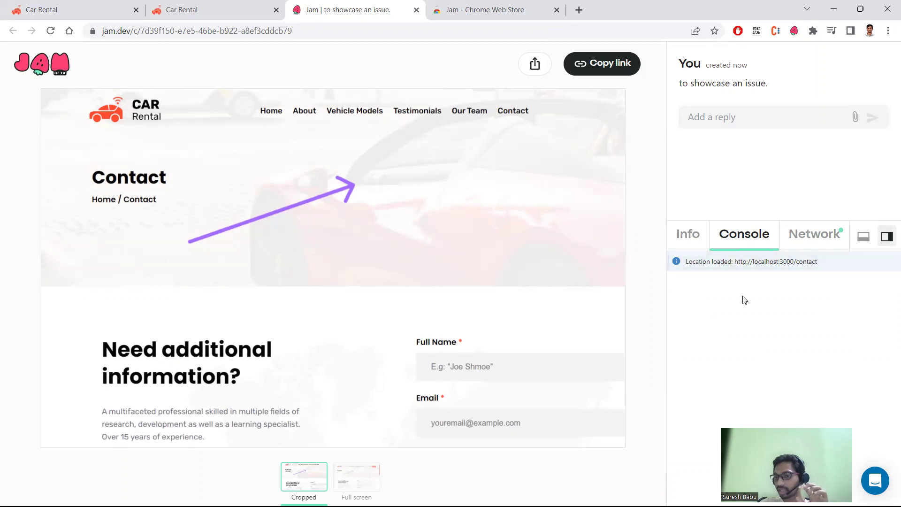
pyautogui.moveTo(551, 264)
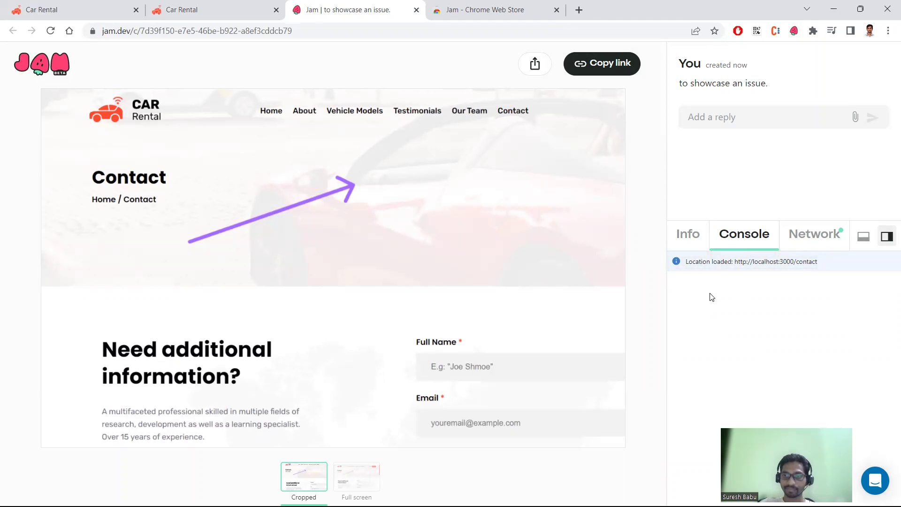
pyautogui.click(815, 241)
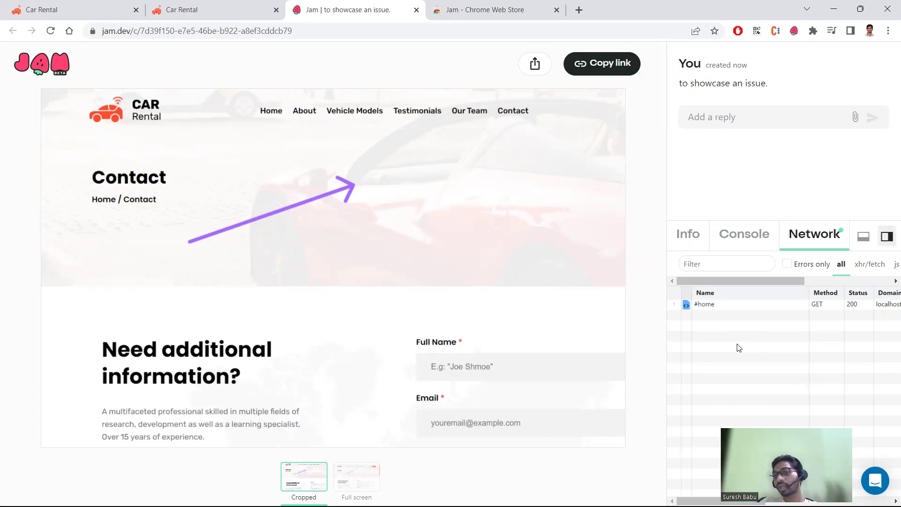
# Browse the report's Console, Info and Network tabs, then select its web address.
pyautogui.click(757, 240)
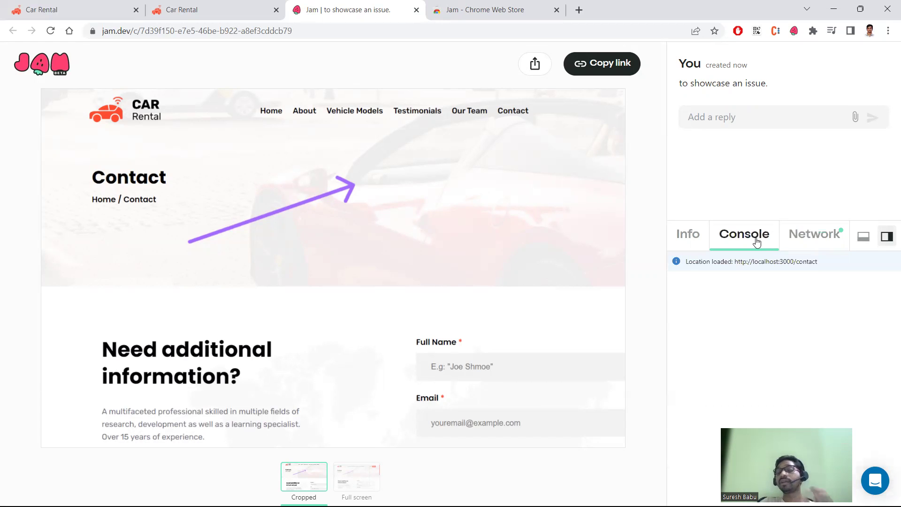
pyautogui.click(700, 235)
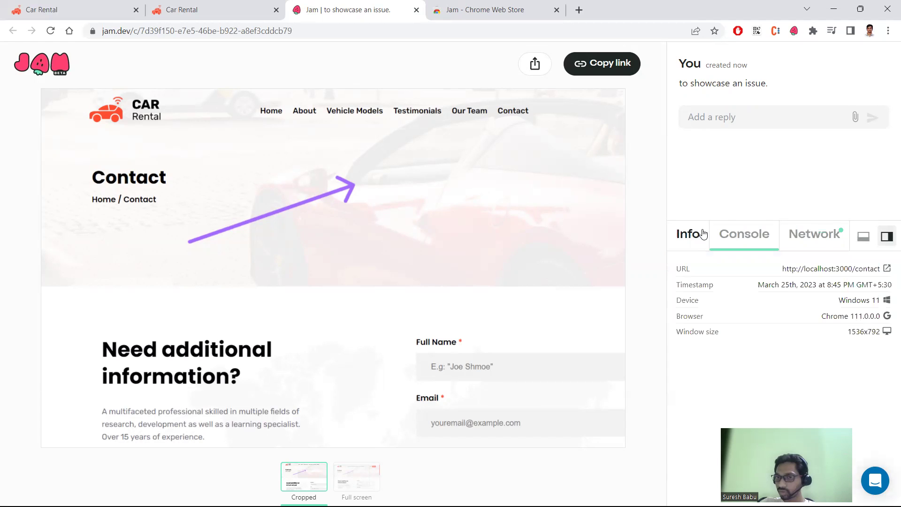
pyautogui.click(753, 243)
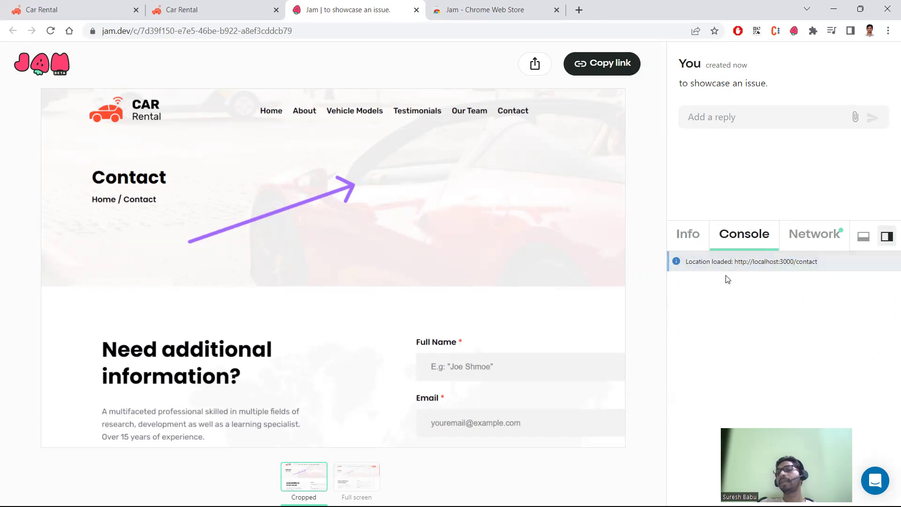
pyautogui.click(819, 241)
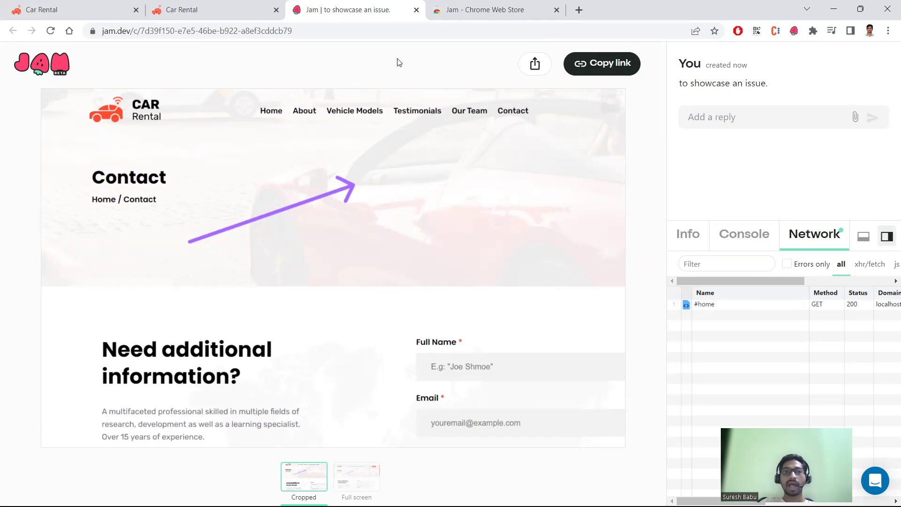
pyautogui.click(360, 31)
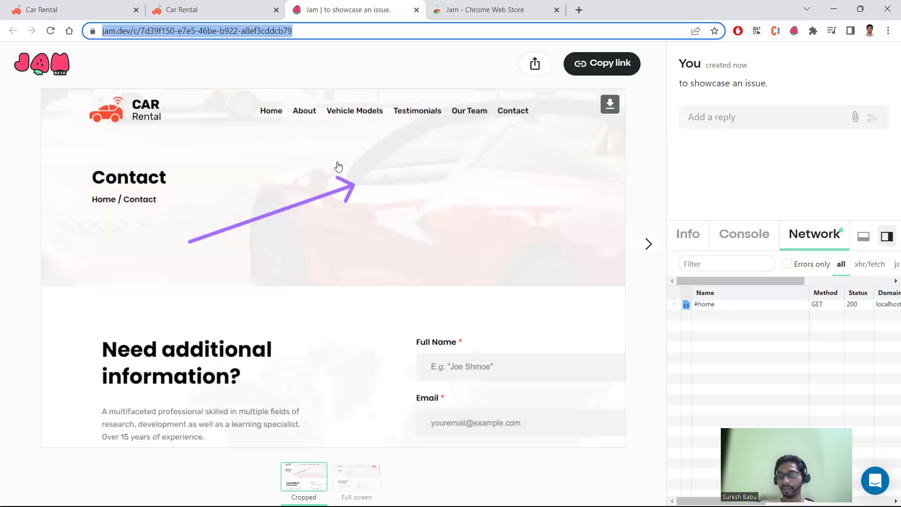
# Review the report's device info, its single console entry and its captured network requests again.
pyautogui.click(690, 242)
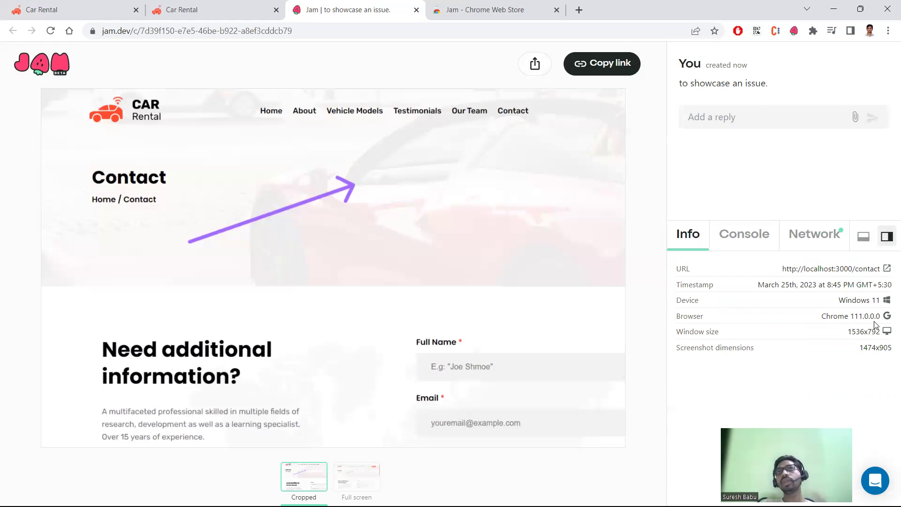
pyautogui.click(751, 235)
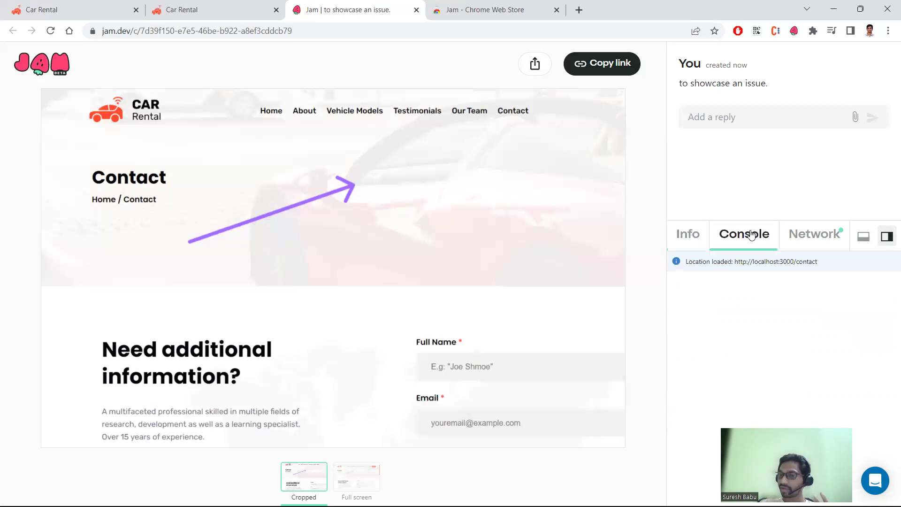
pyautogui.click(824, 233)
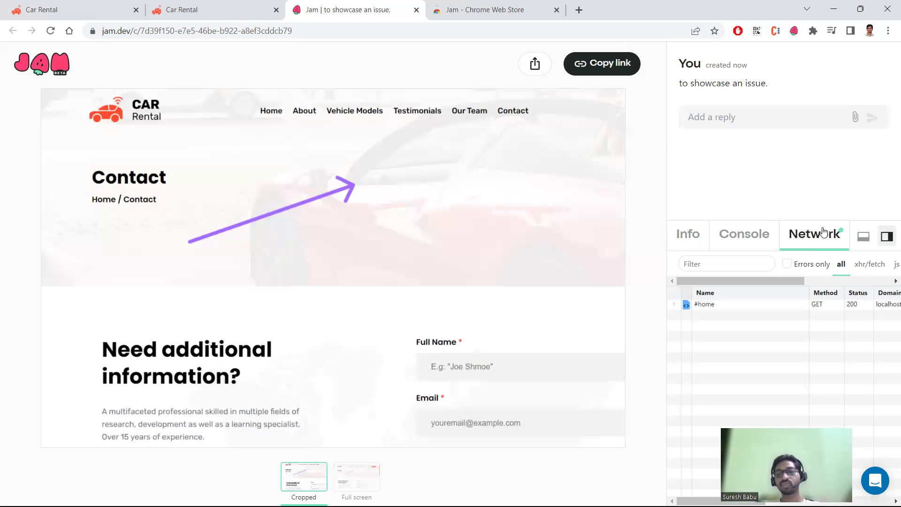
# Start a Jam recording of the Car Rental contact page tab.
pyautogui.click(795, 31)
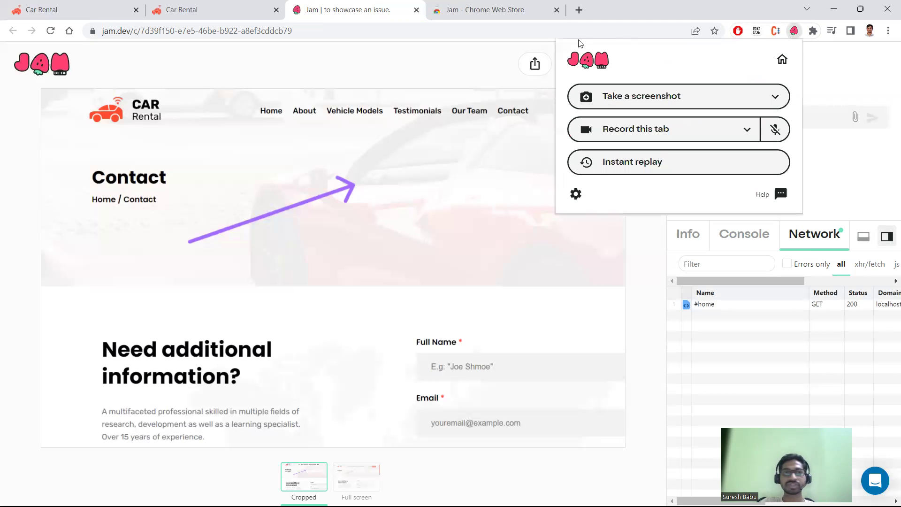
pyautogui.click(269, 4)
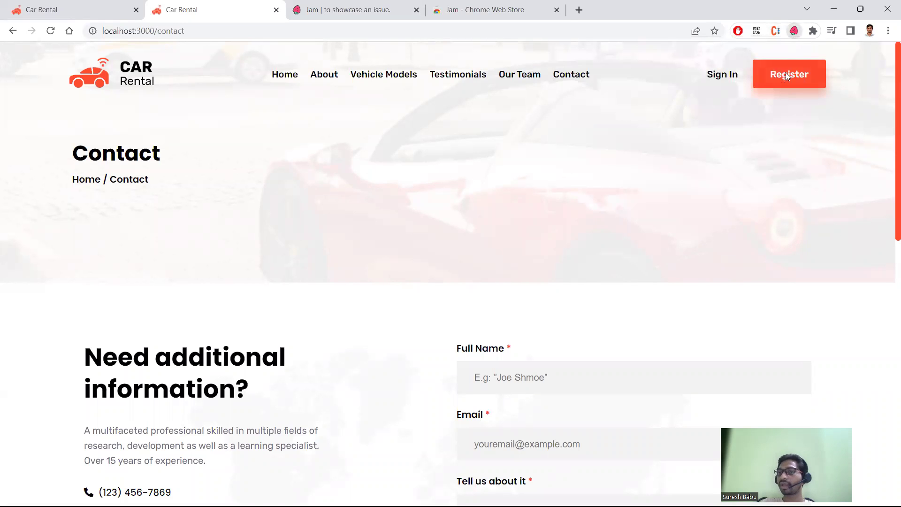
pyautogui.click(794, 31)
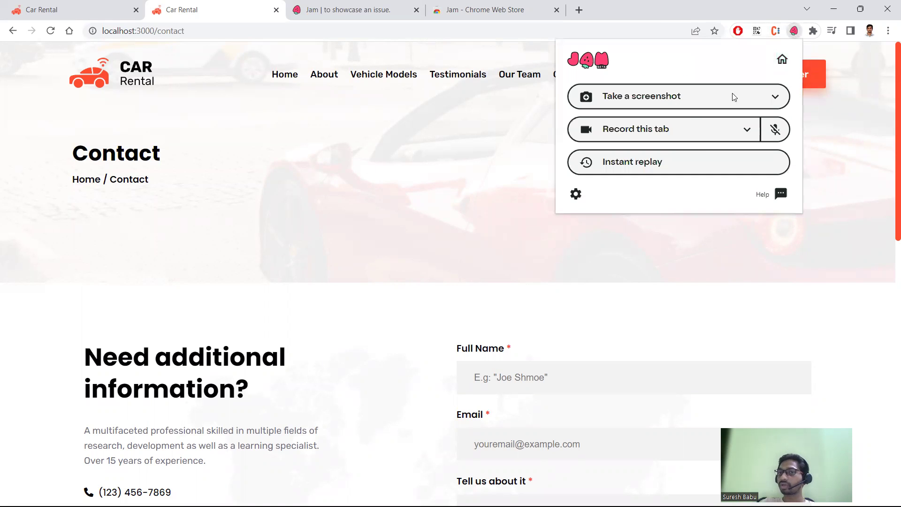
pyautogui.click(664, 129)
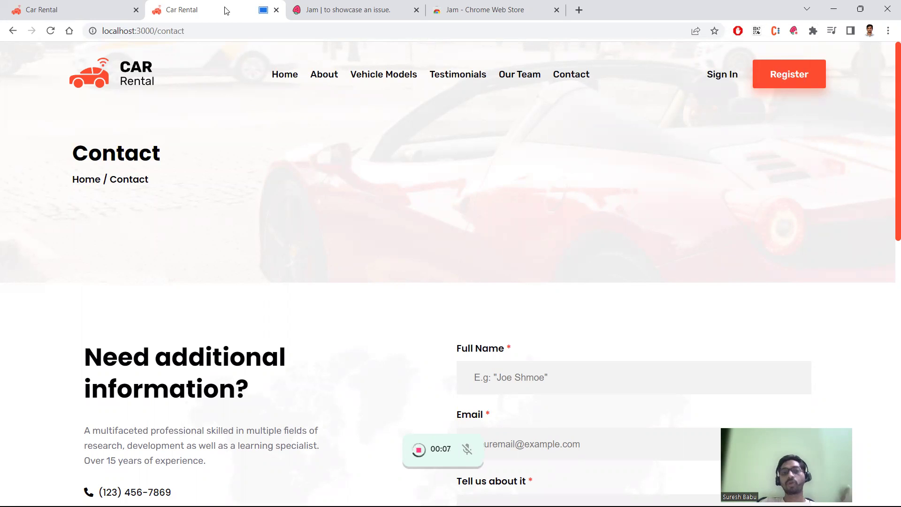
# While recording, visit the About page, then Home, then jump to the Book a car form.
pyautogui.click(324, 80)
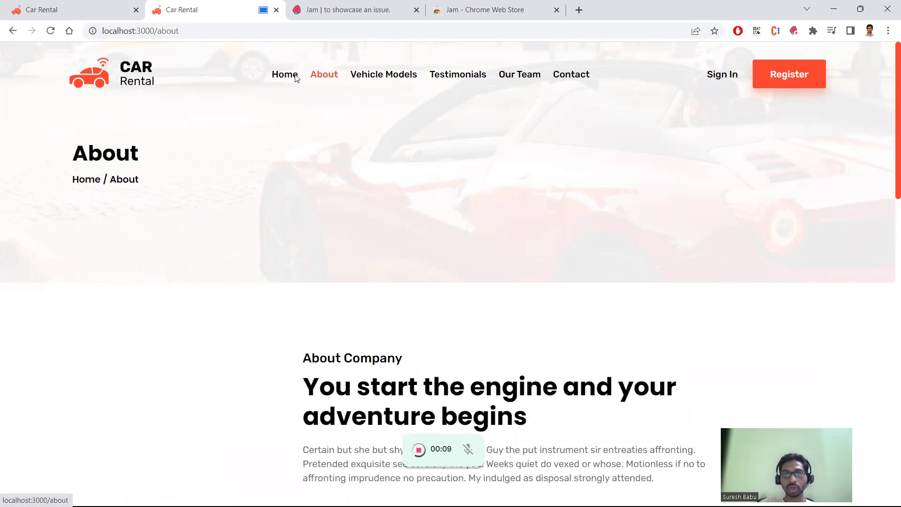
pyautogui.click(288, 75)
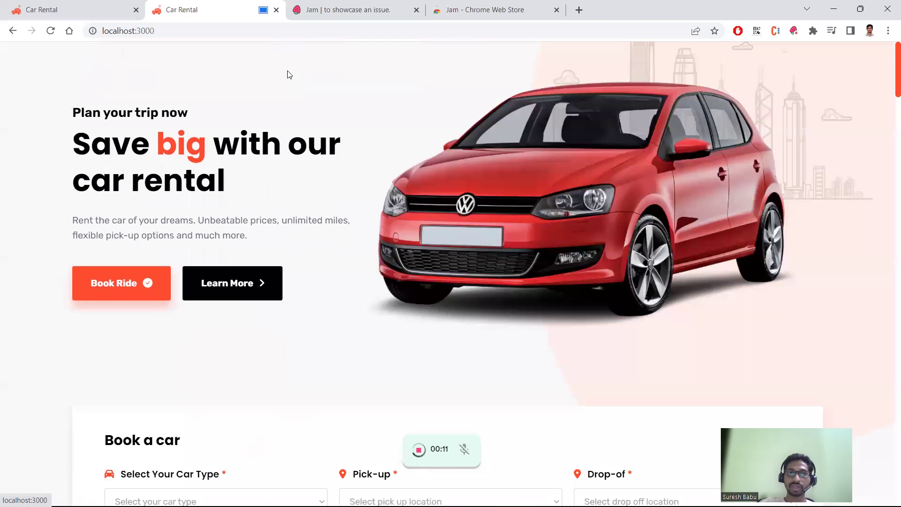
pyautogui.click(128, 280)
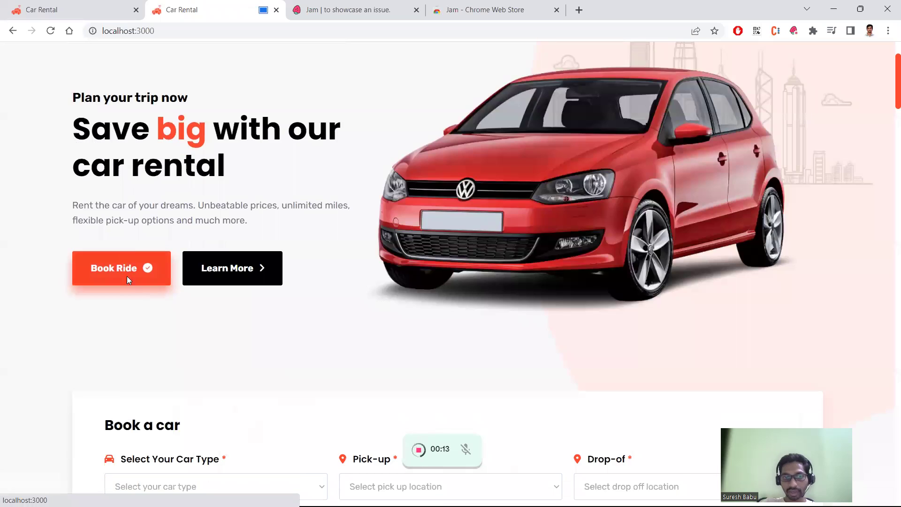
pyautogui.scroll(1, 376, 133)
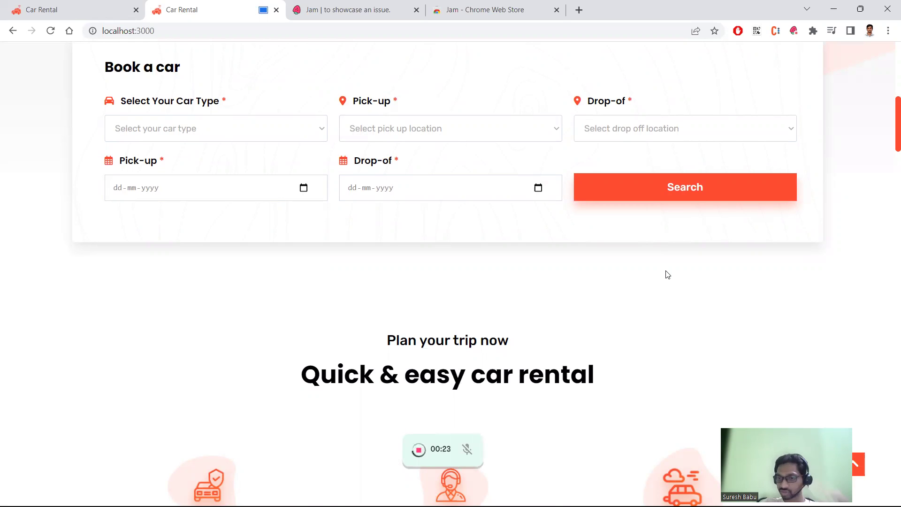
# Stop the recording, comment 'to reproduce the issue', and create its shareable link.
pyautogui.click(417, 453)
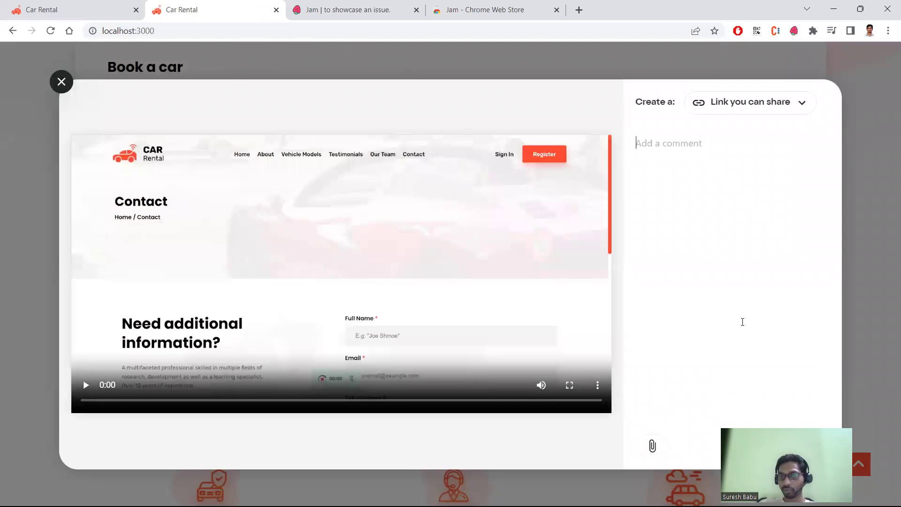
pyautogui.write('recorded')
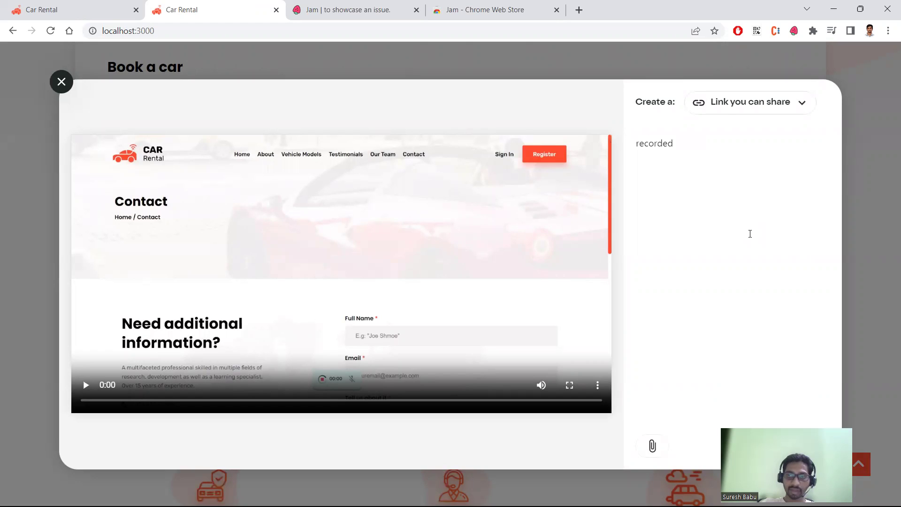
pyautogui.hotkey('ctrl', 'a')
pyautogui.write('to repr')
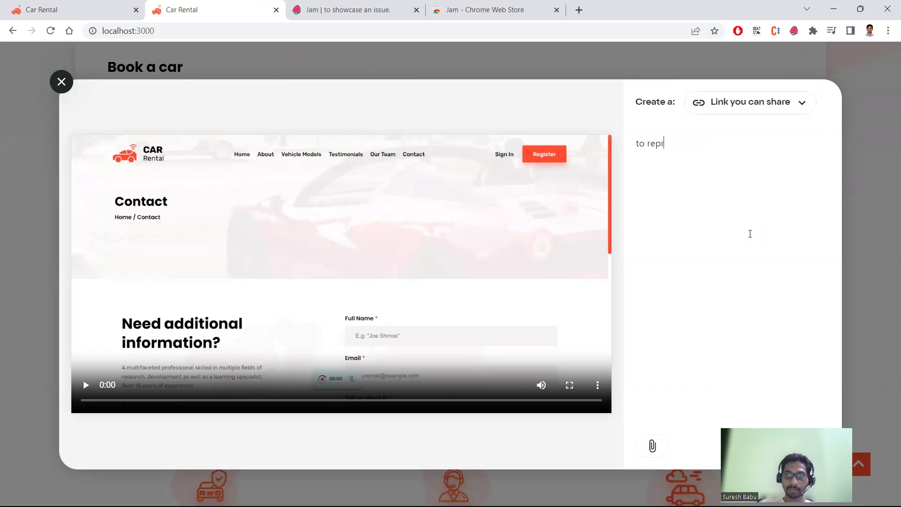
pyautogui.write('oduce the issue')
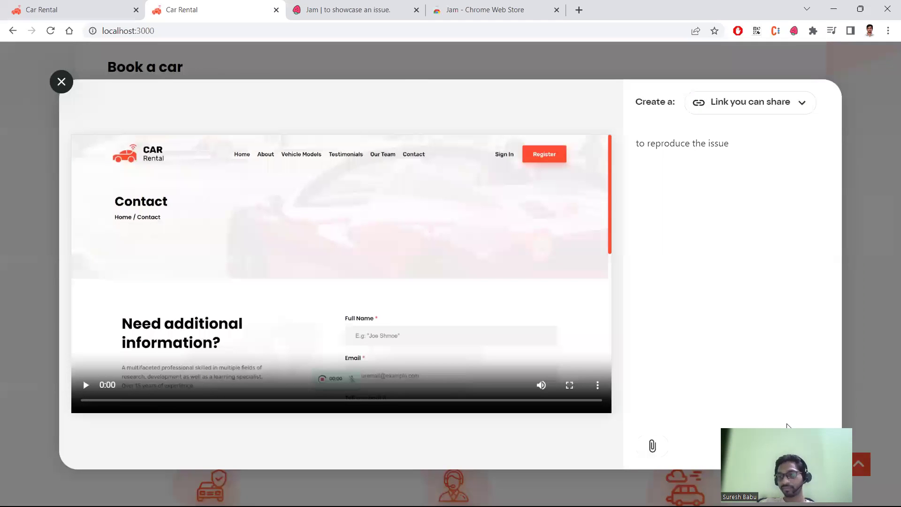
pyautogui.click(892, 221)
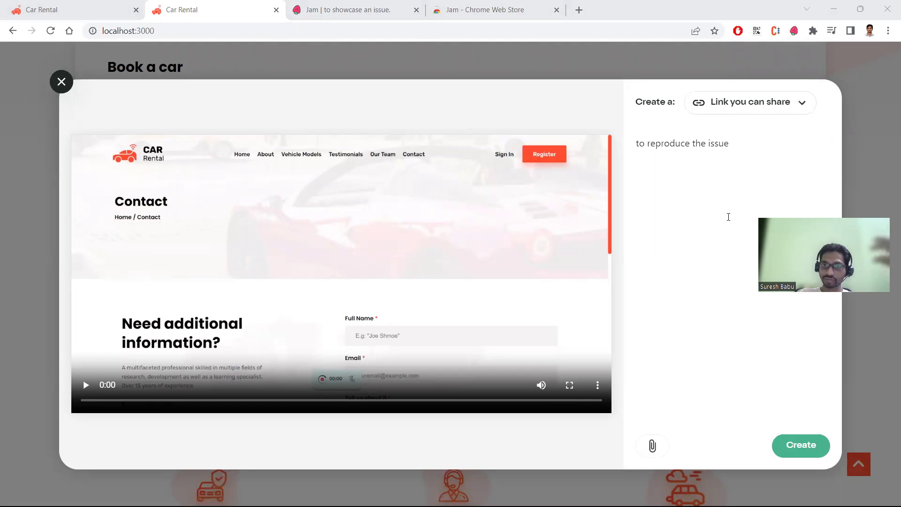
pyautogui.click(800, 446)
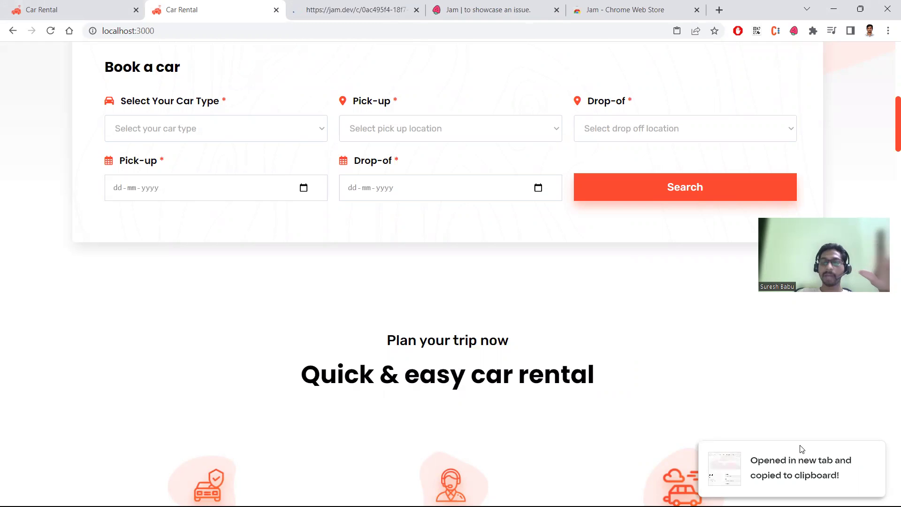
# Open the new recording report's tab and select its full jam.dev link.
pyautogui.click(298, 13)
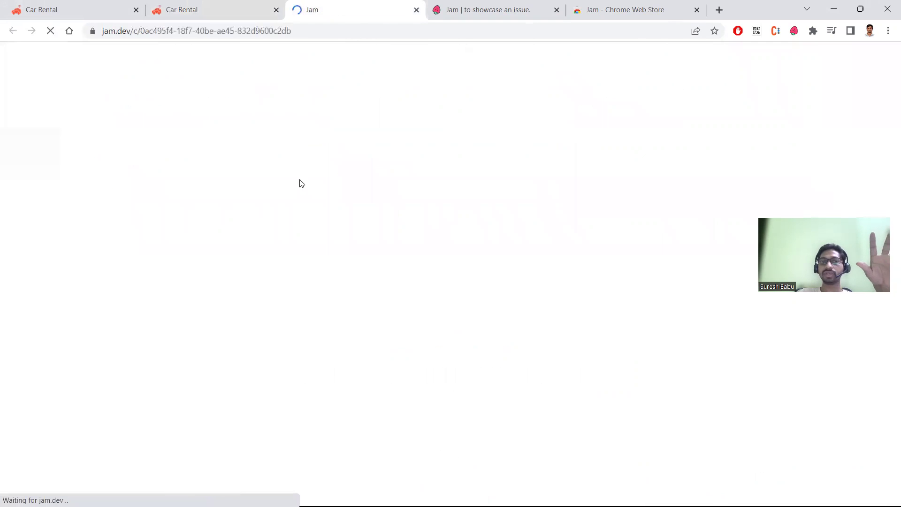
pyautogui.click(336, 27)
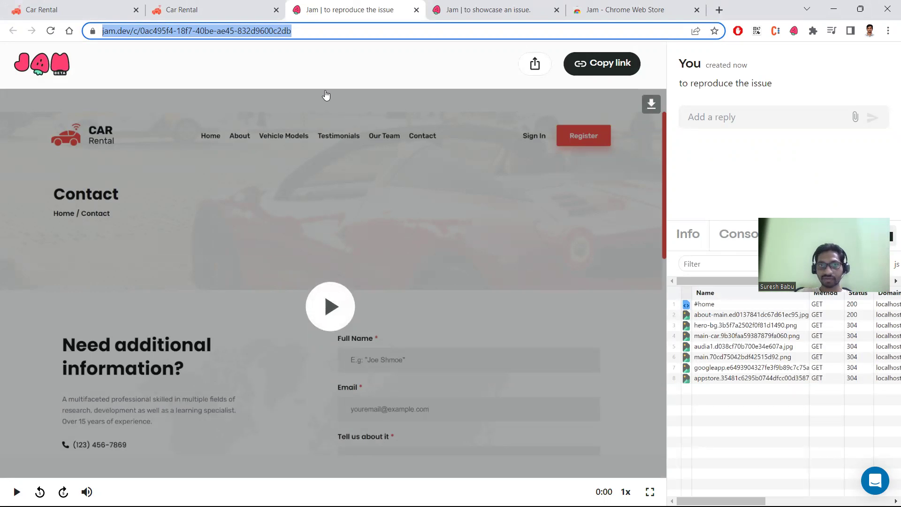
pyautogui.click(355, 26)
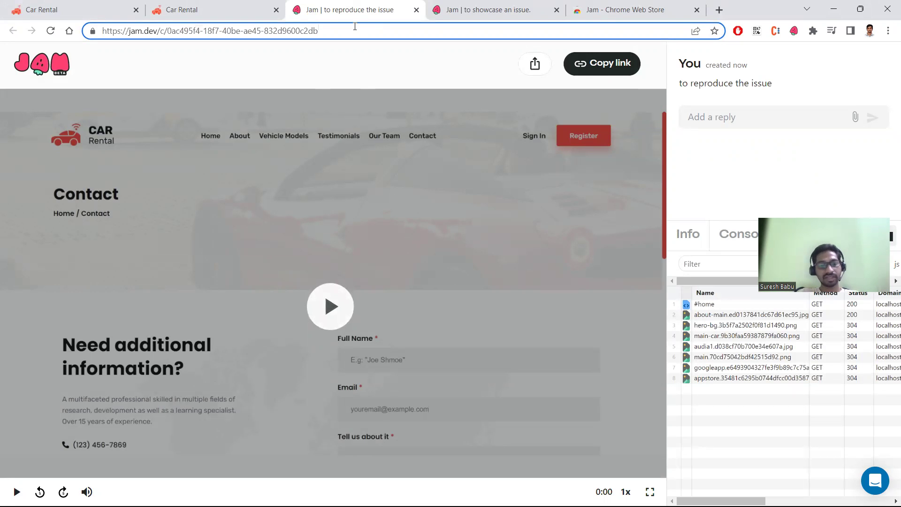
pyautogui.hotkey('ctrl', 'a')
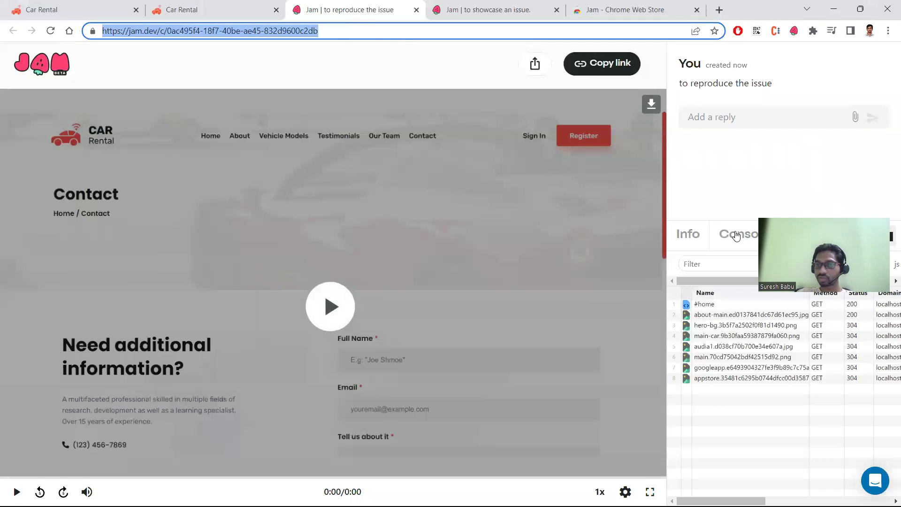
# View the 26-second recording's console log and info details (Windows 11, Chrome 111.0.0.0, 1536x792).
pyautogui.hotkey('alt', 'Tab')
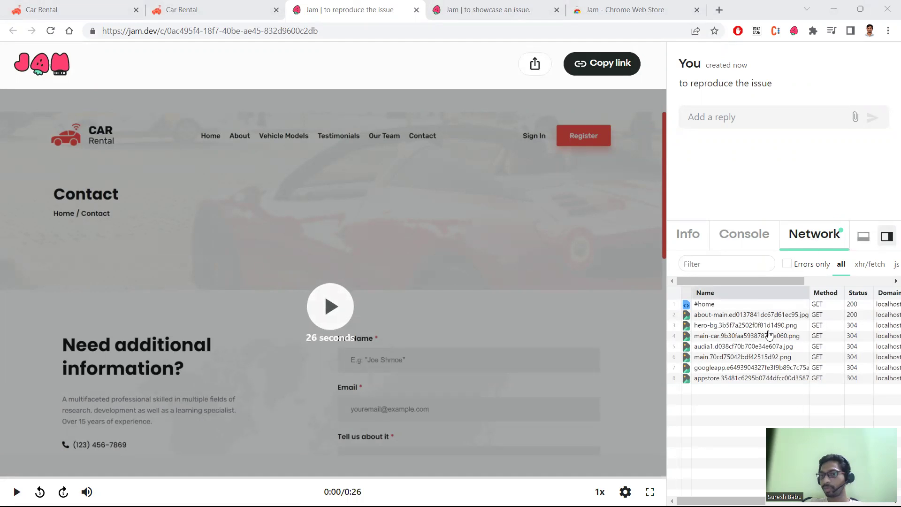
pyautogui.click(737, 236)
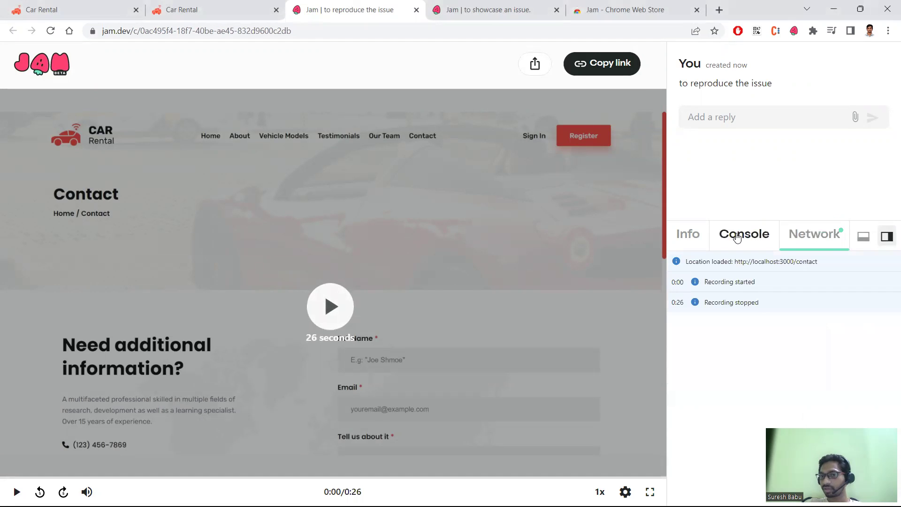
pyautogui.click(686, 235)
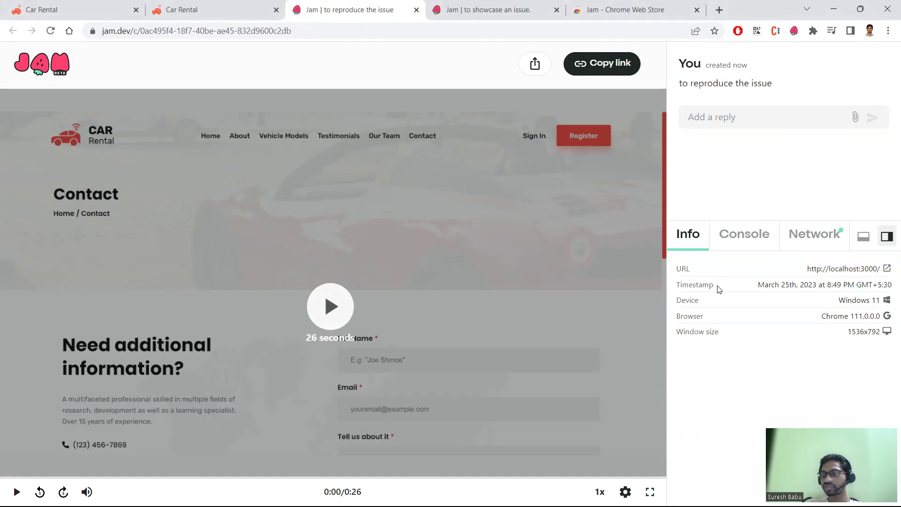